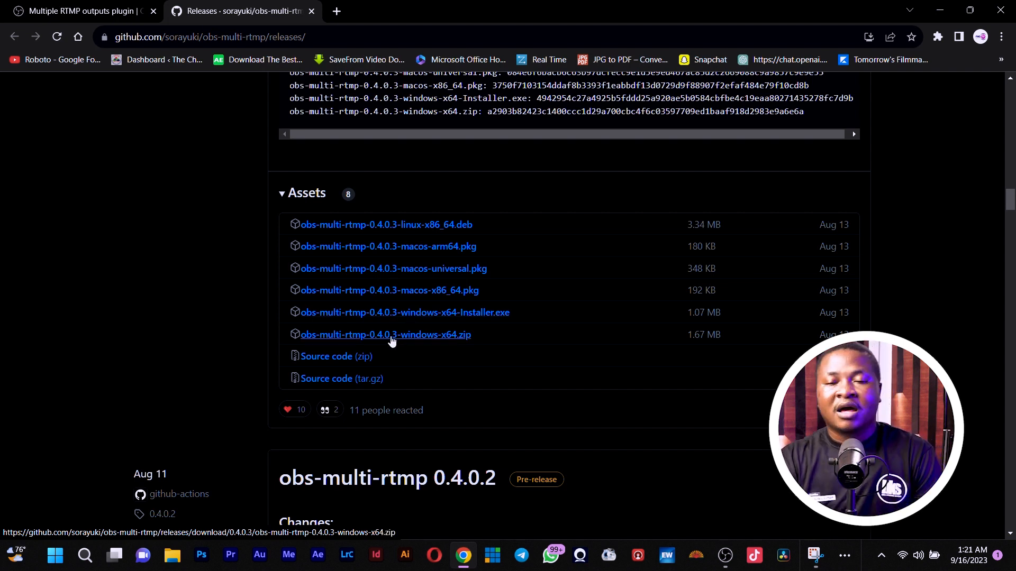
Download obs-multi-rtmp-0.4.0.3-windows-x64.zip and open the Compressed folder inside Downloads
click(392, 341)
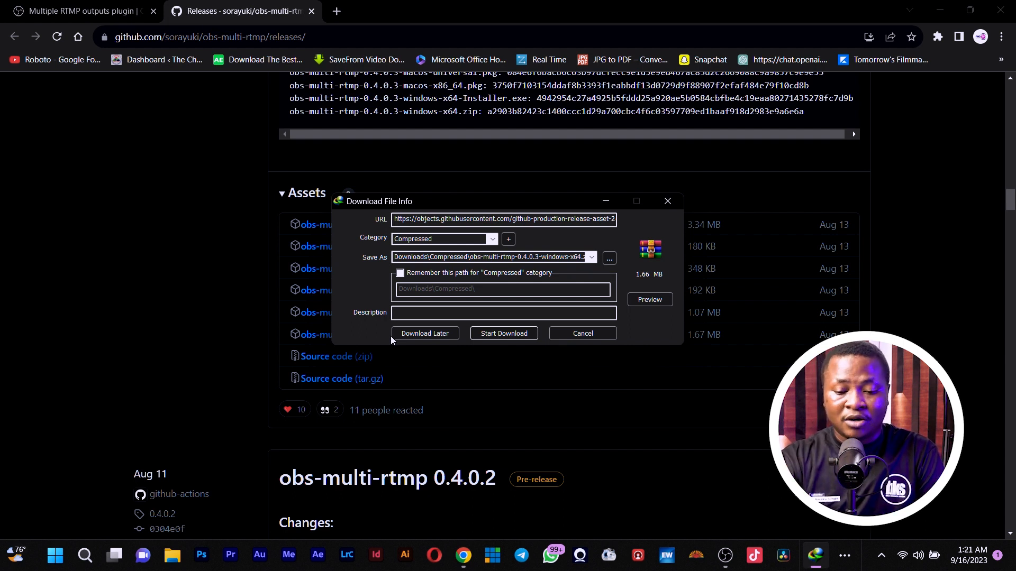
click(498, 334)
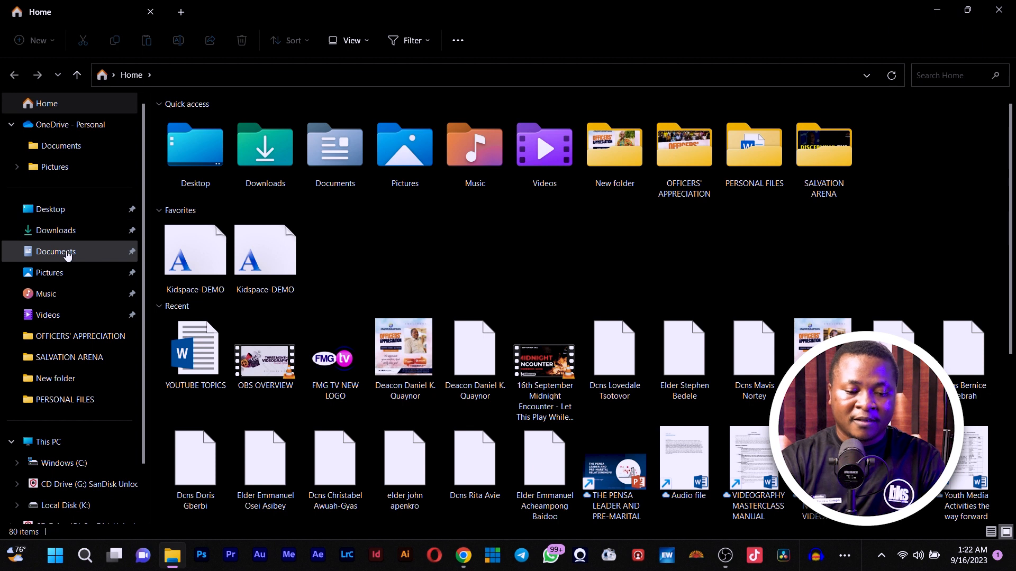
click(75, 233)
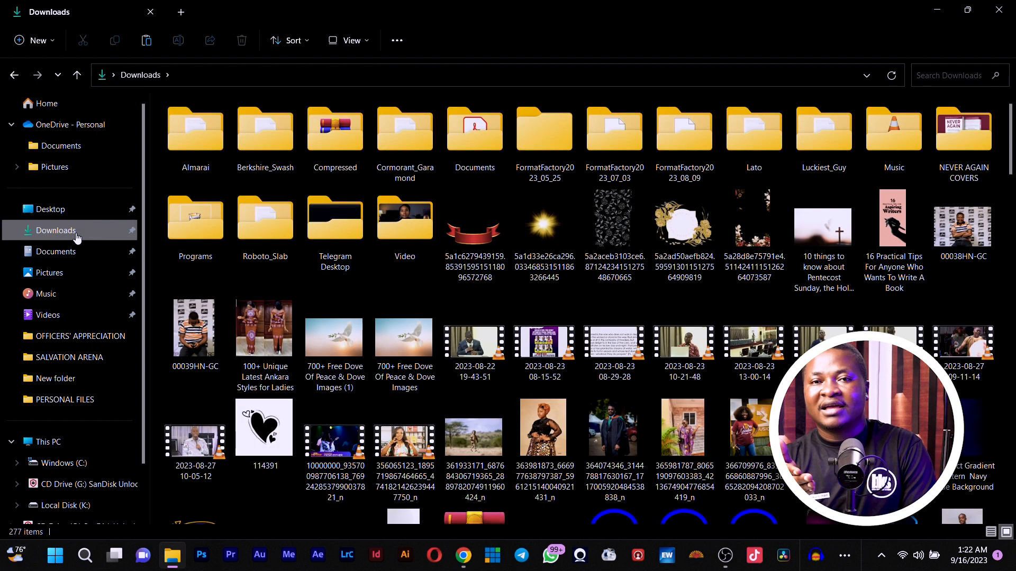
double_click(321, 132)
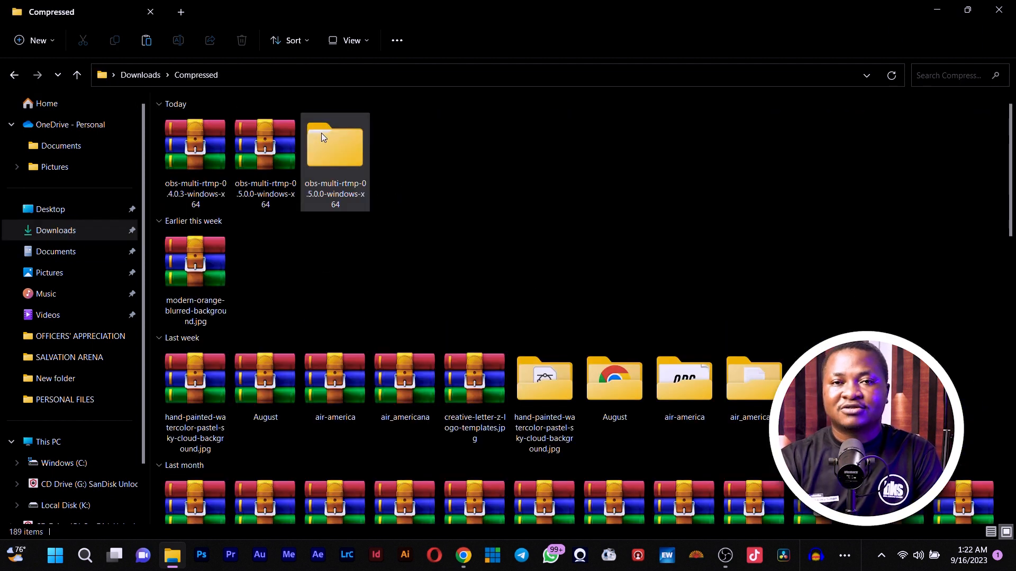
Extract the obs-multi-rtmp-0.4.0.3-windows-x64 archive with WinRAR into a folder of the same name
double_click(198, 150)
right_click(199, 149)
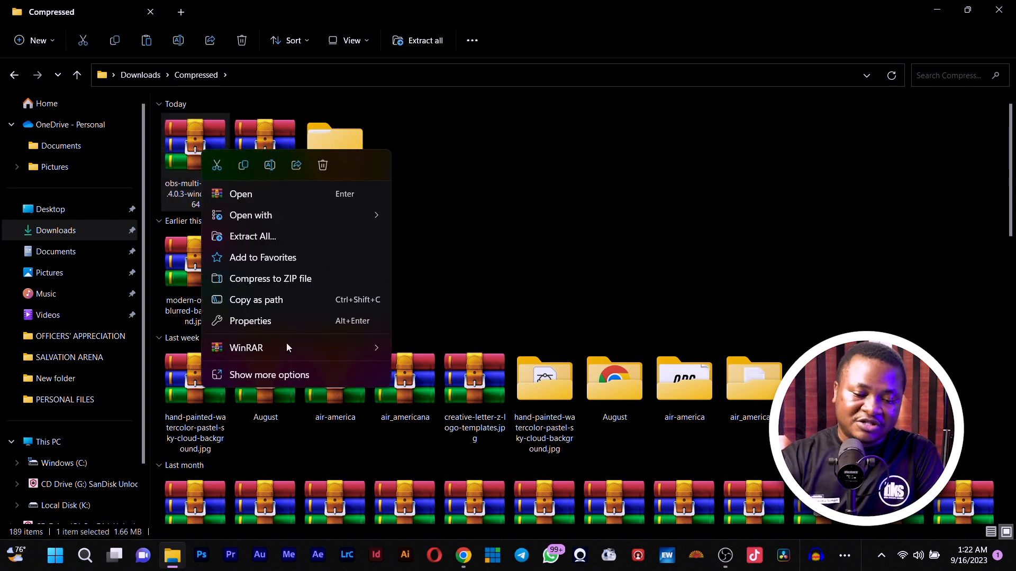
mouse_move(347, 351)
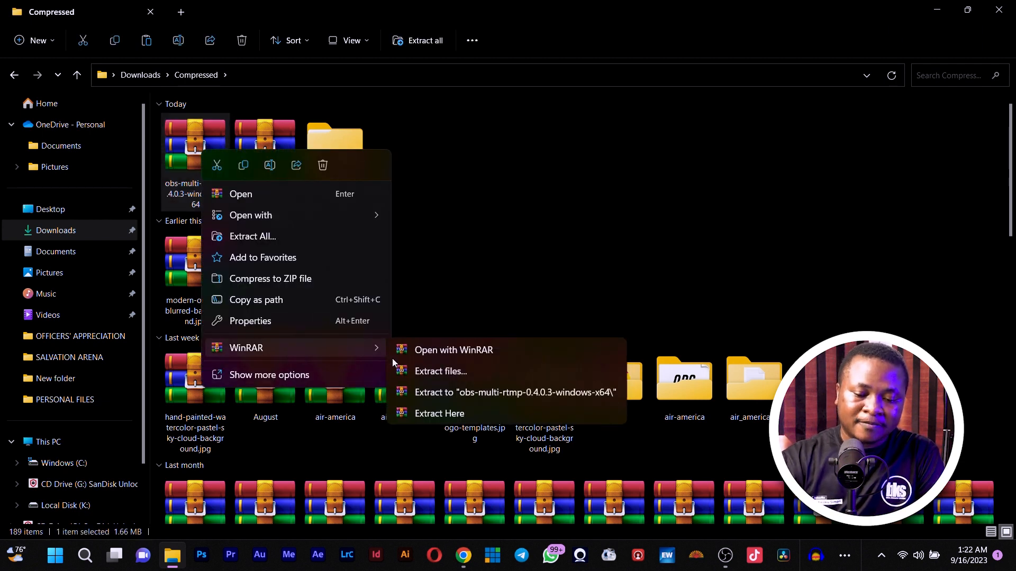
click(459, 399)
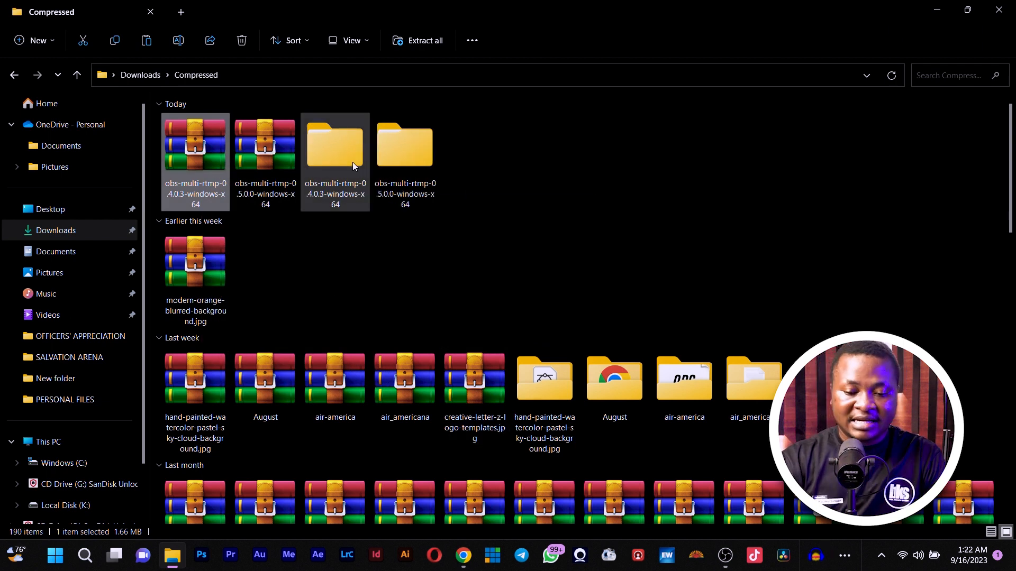
Copy obs-multi-rtmp.dll and obs-multi-rtmp.pdb from obs-plugins\64bit in the extracted obs-multi-rtmp-0.5.0.0-windows-x64 folder
double_click(405, 159)
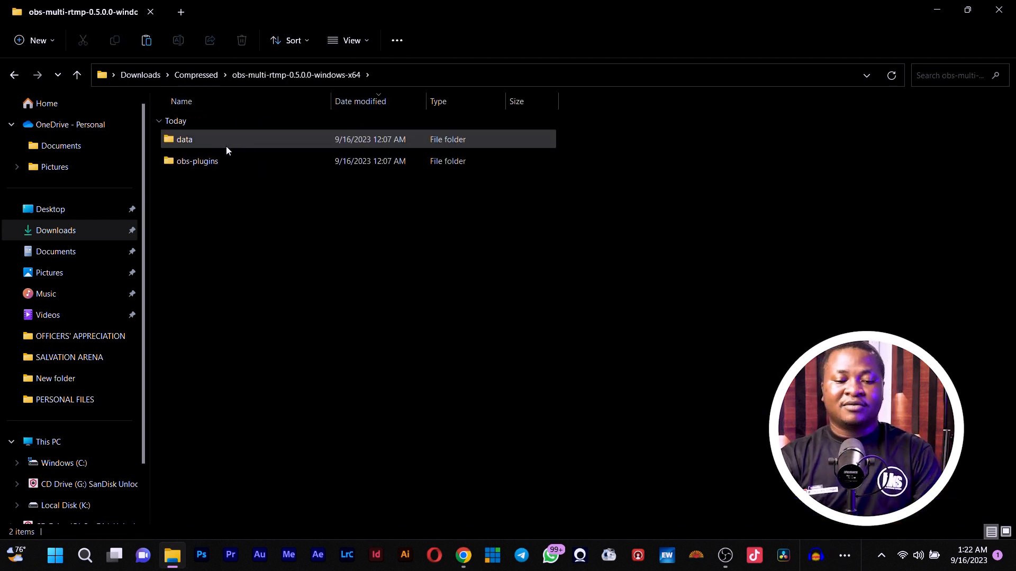
double_click(201, 161)
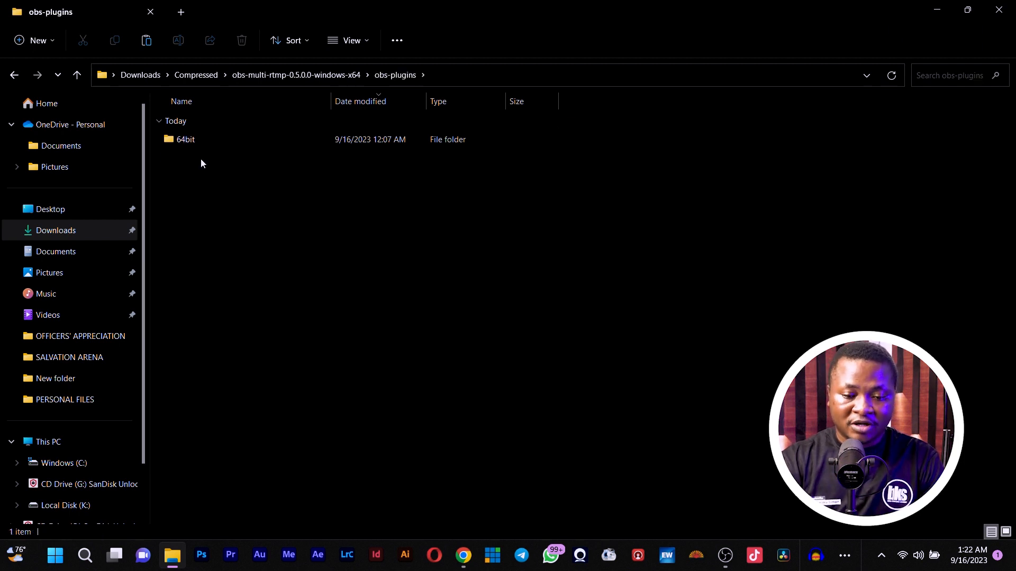
double_click(176, 140)
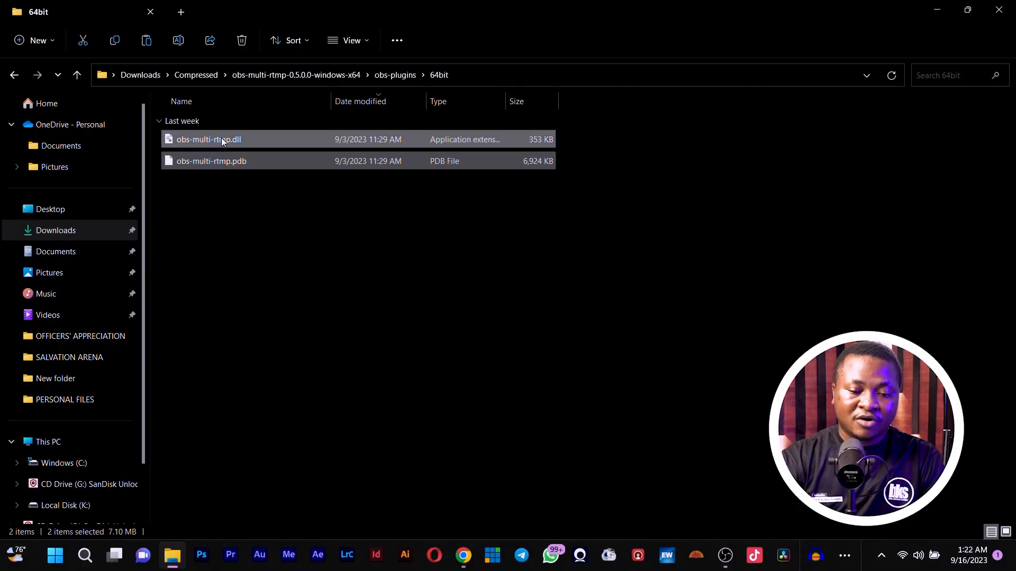
right_click(222, 141)
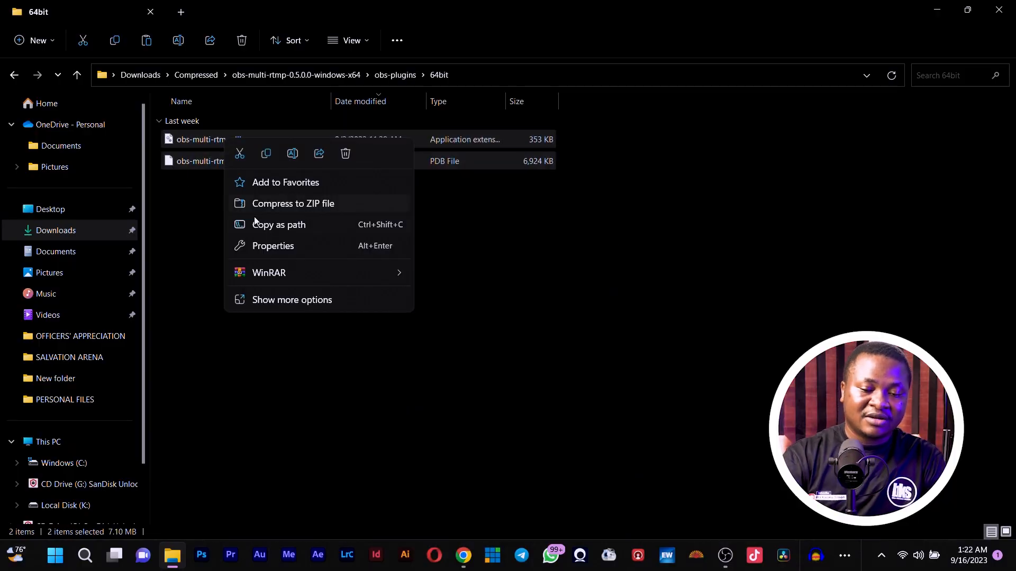
click(265, 157)
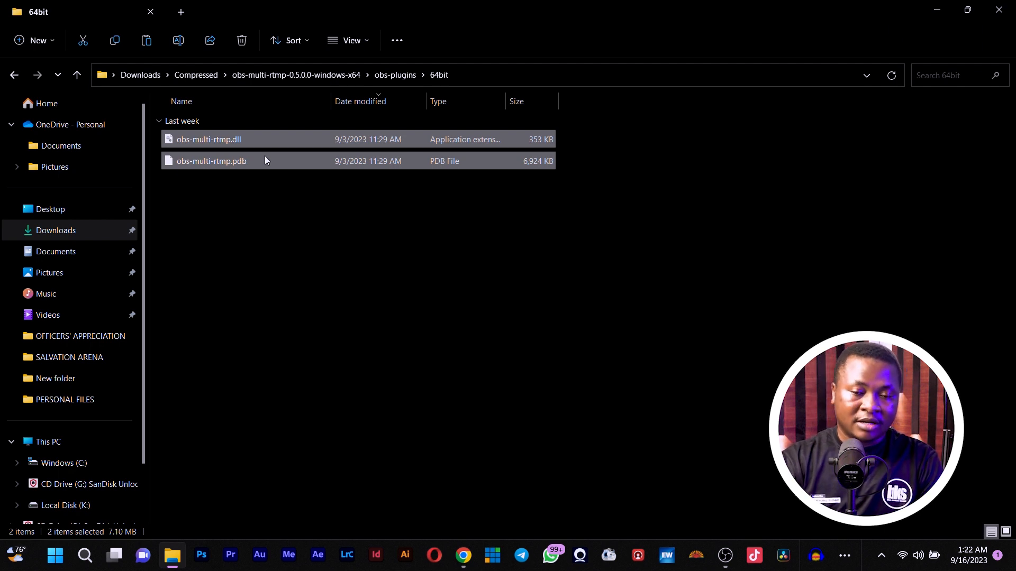
Find OBS Studio (64bit) through system search and follow its shortcut's file location to the obs-studio\bin\64bit program folder
key(super)
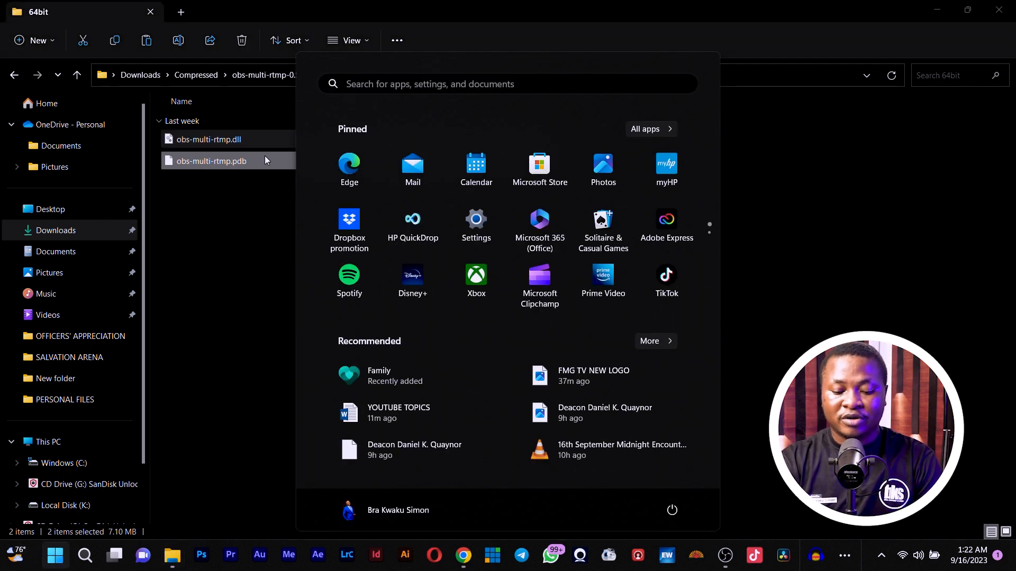
text(obs Studio (64bit)
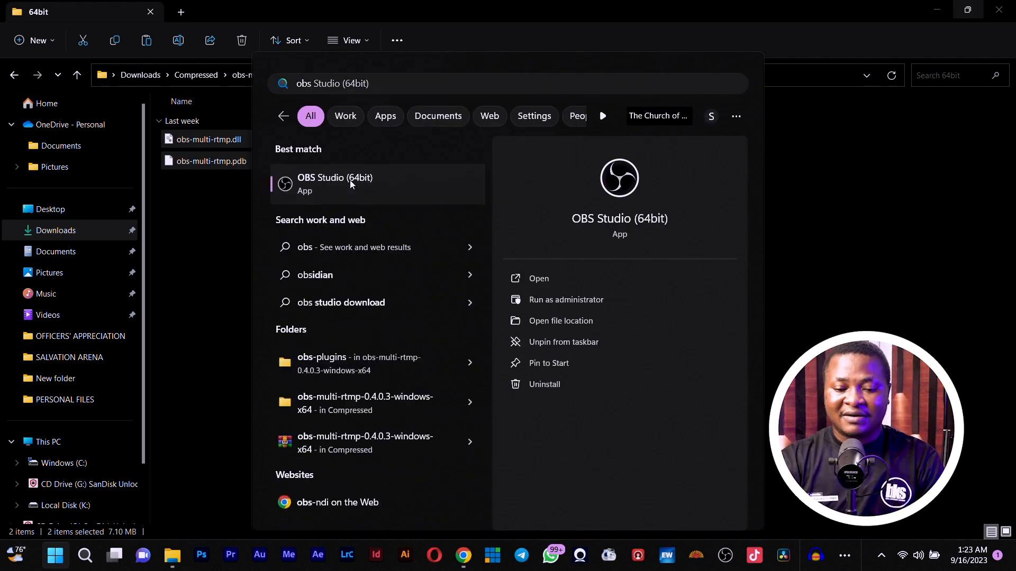
right_click(351, 183)
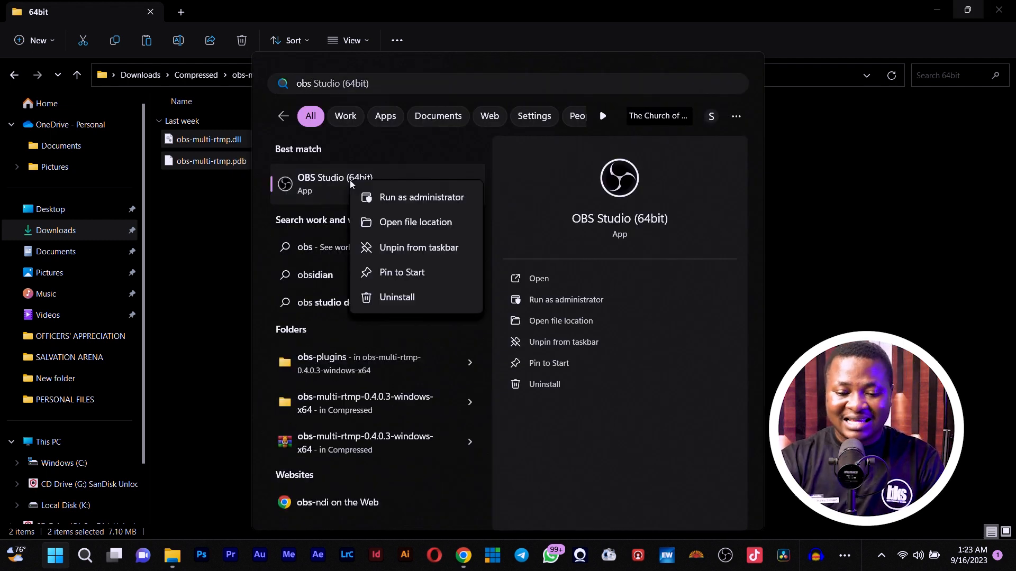
click(395, 223)
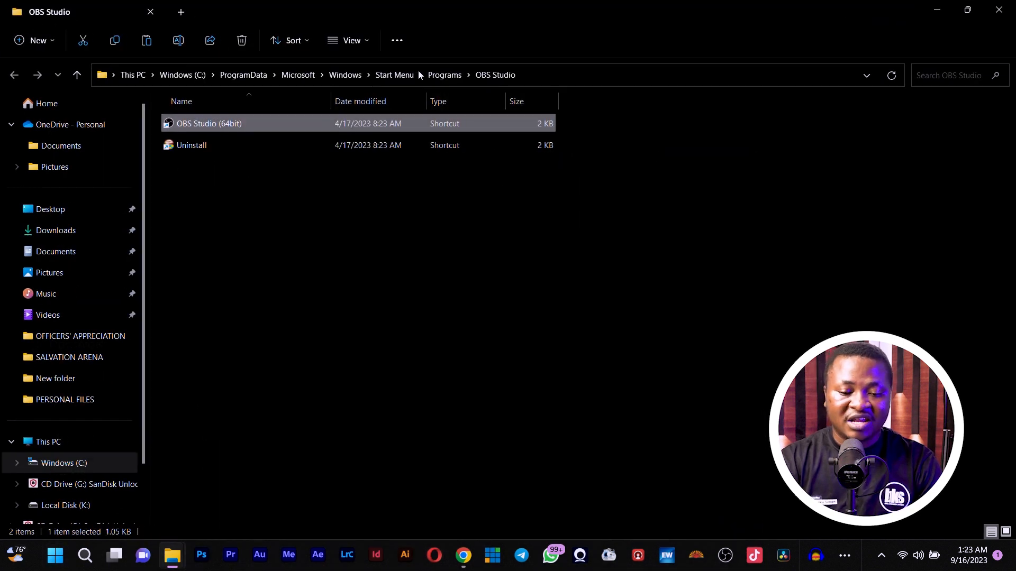
right_click(196, 124)
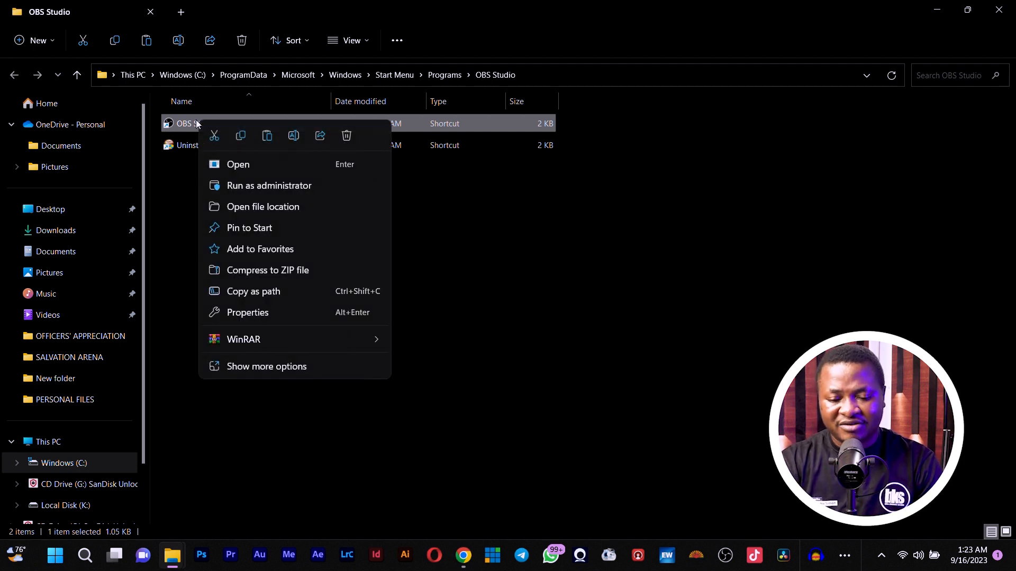
click(279, 206)
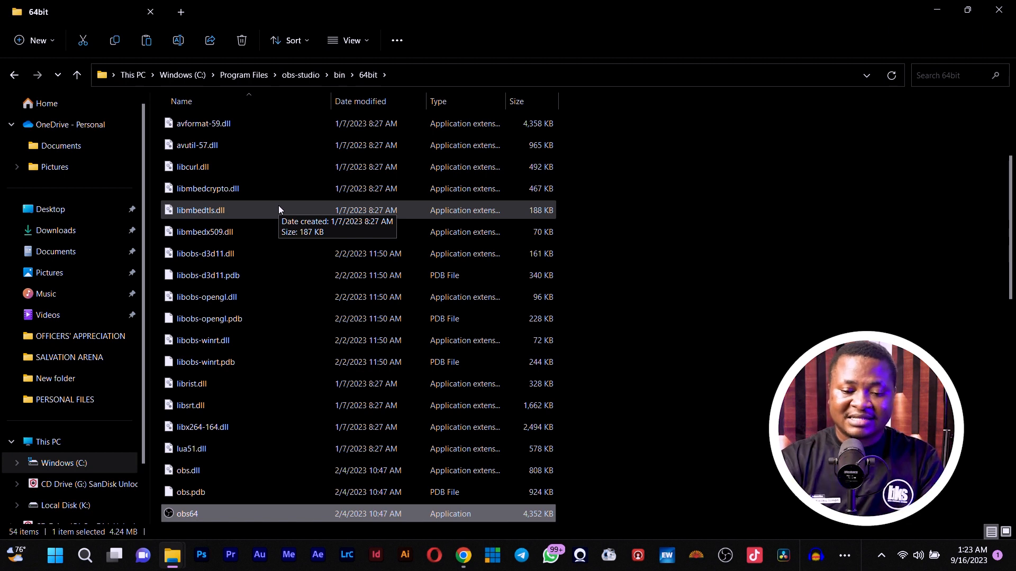
Paste the two plugin files into obs-studio\bin\64bit, replacing the existing copies and granting administrator permission
click(720, 365)
key(ctrl+v)
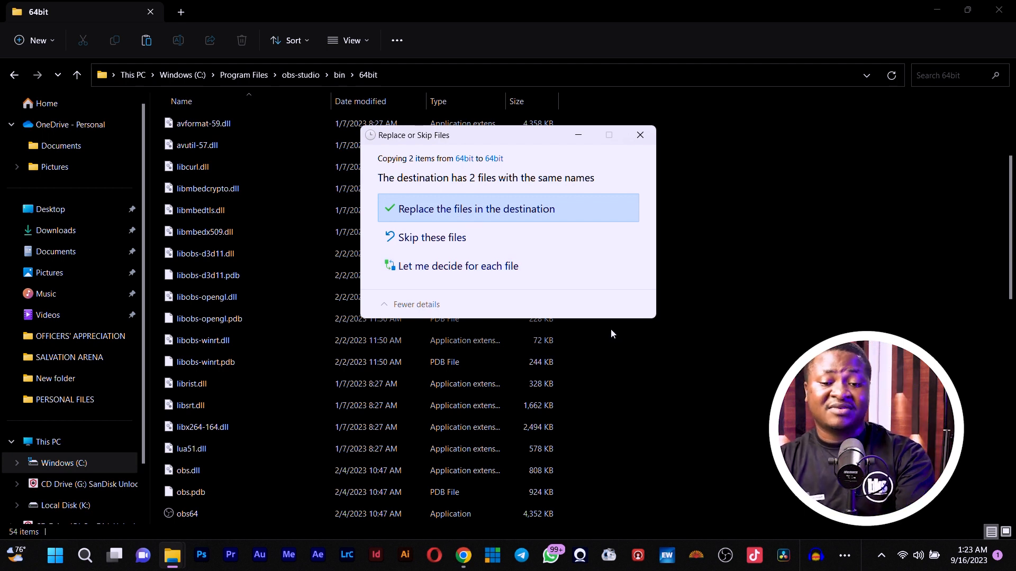
click(506, 219)
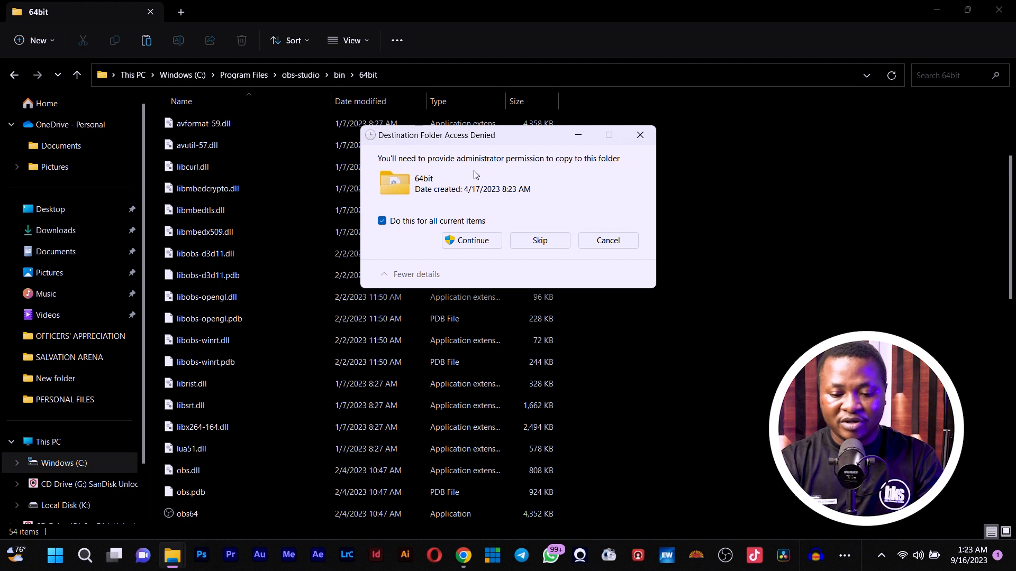
click(477, 245)
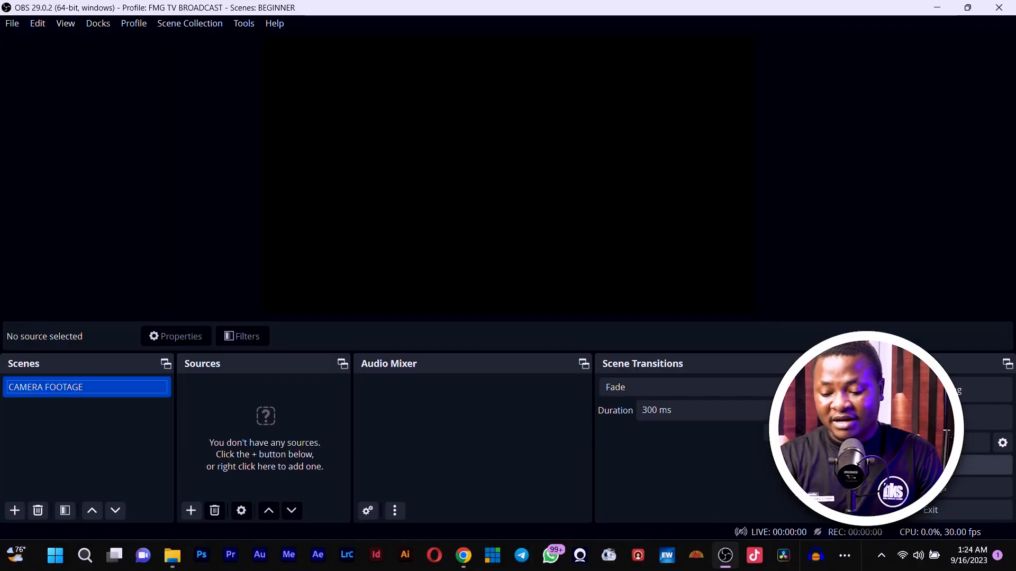
In OBS Studio Mode, add a Video Capture Device source using USB Video and cut it to the program output
click(984, 465)
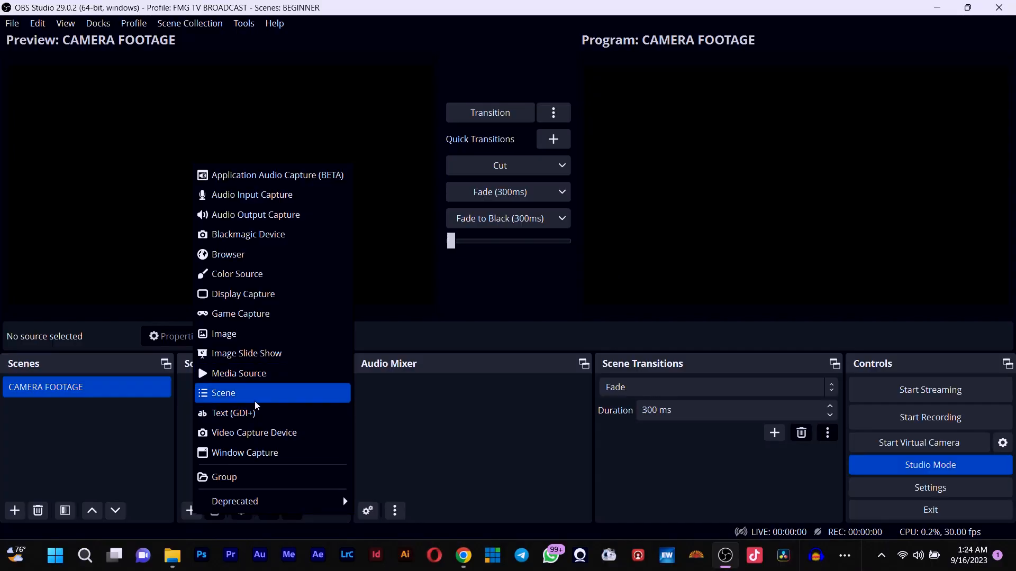
click(270, 432)
click(554, 354)
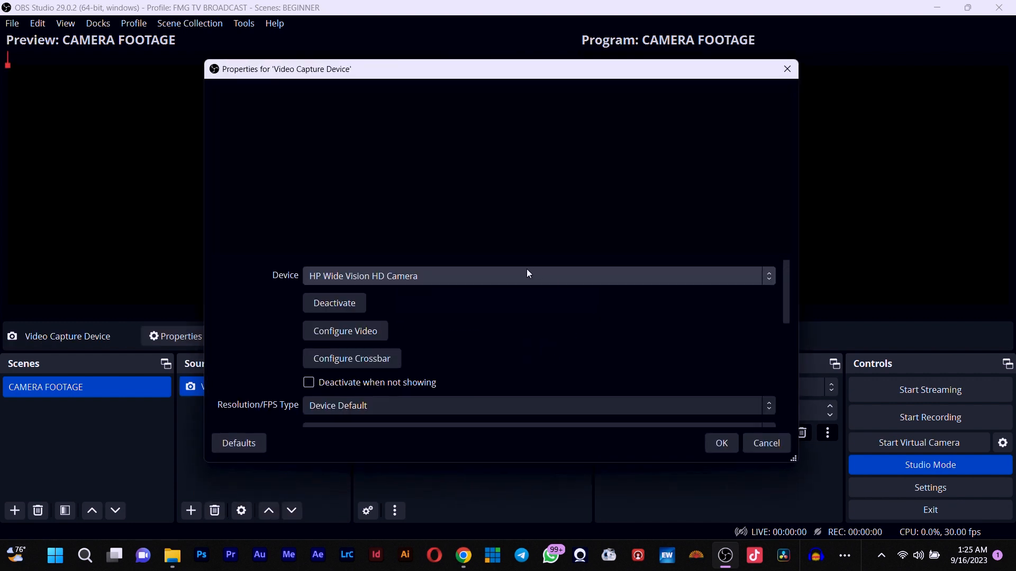
click(528, 275)
click(391, 358)
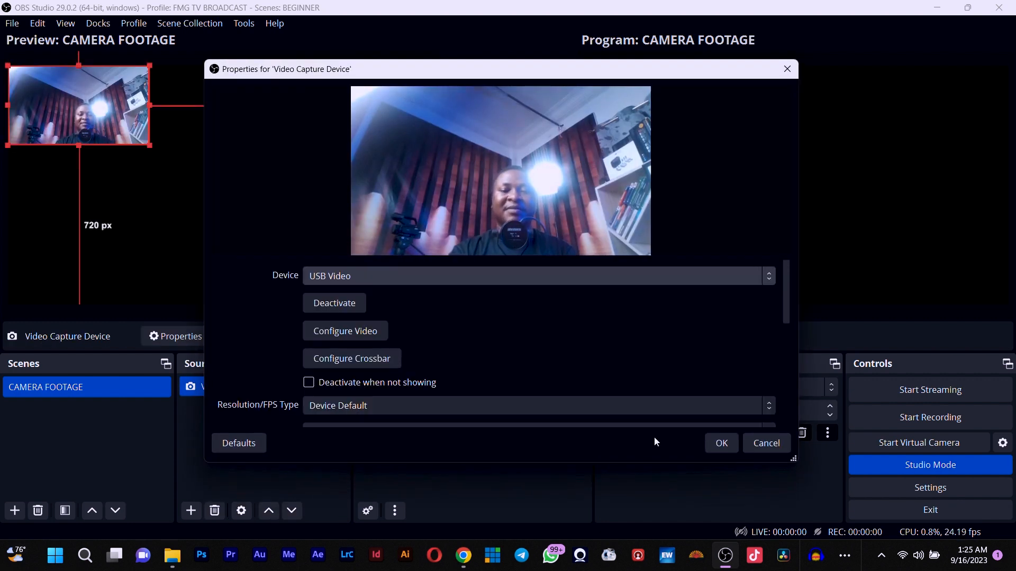
click(723, 443)
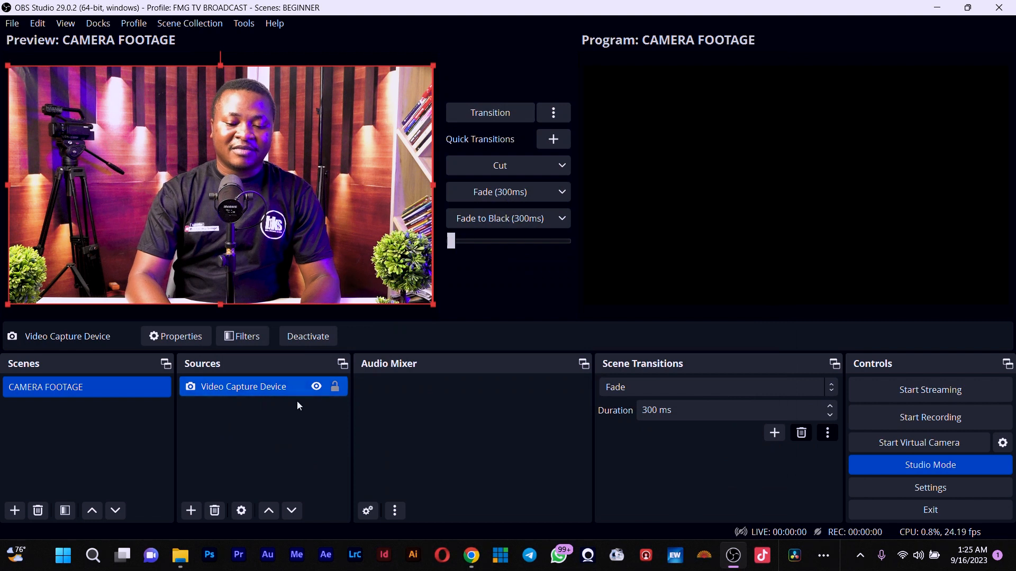
click(524, 166)
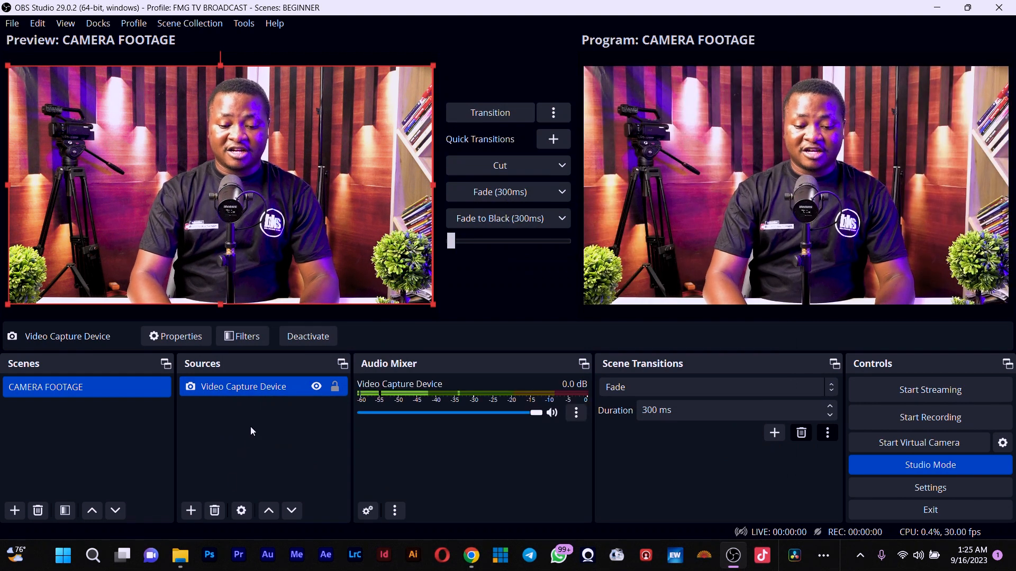
click(191, 510)
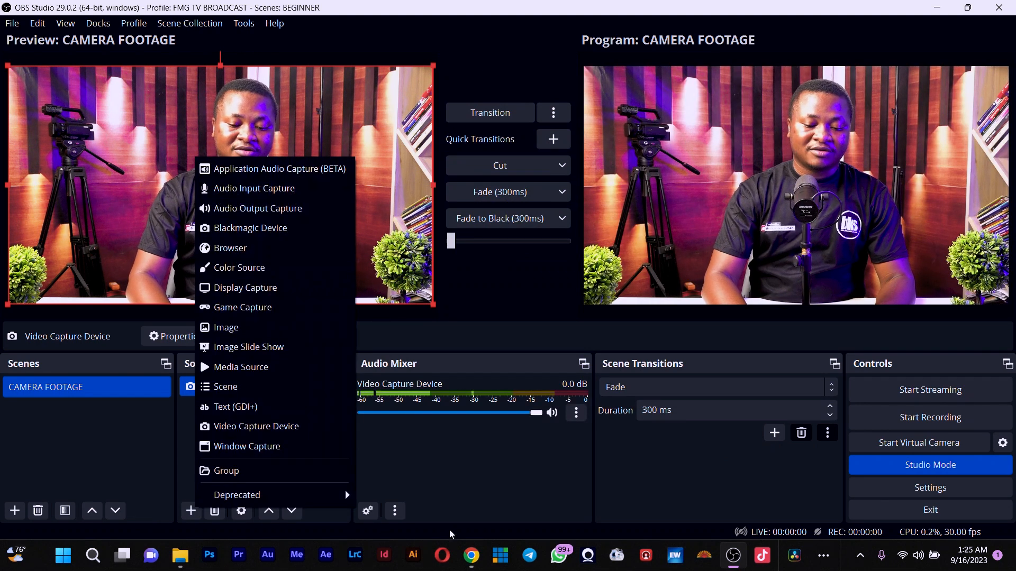
click(419, 498)
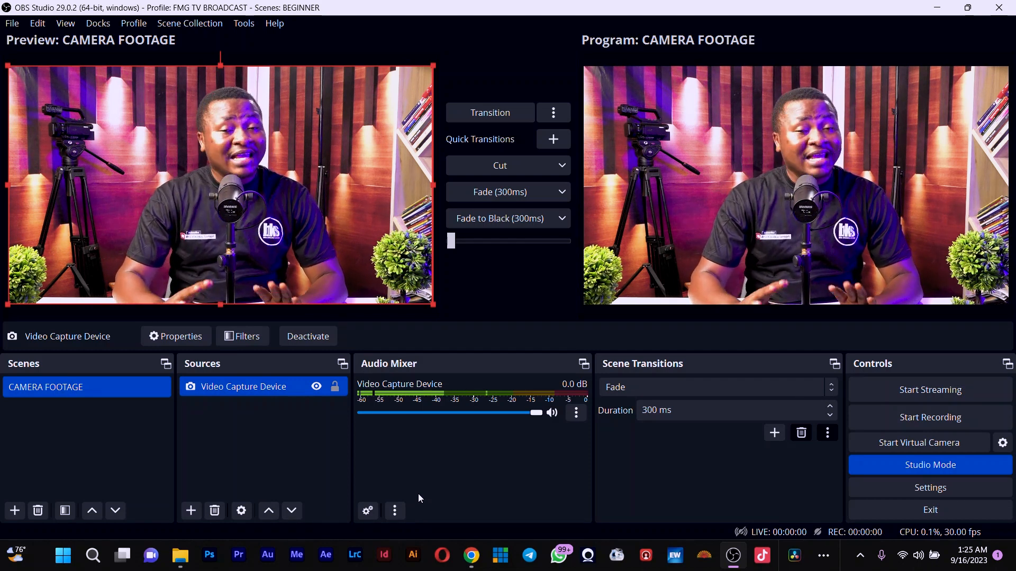
click(269, 472)
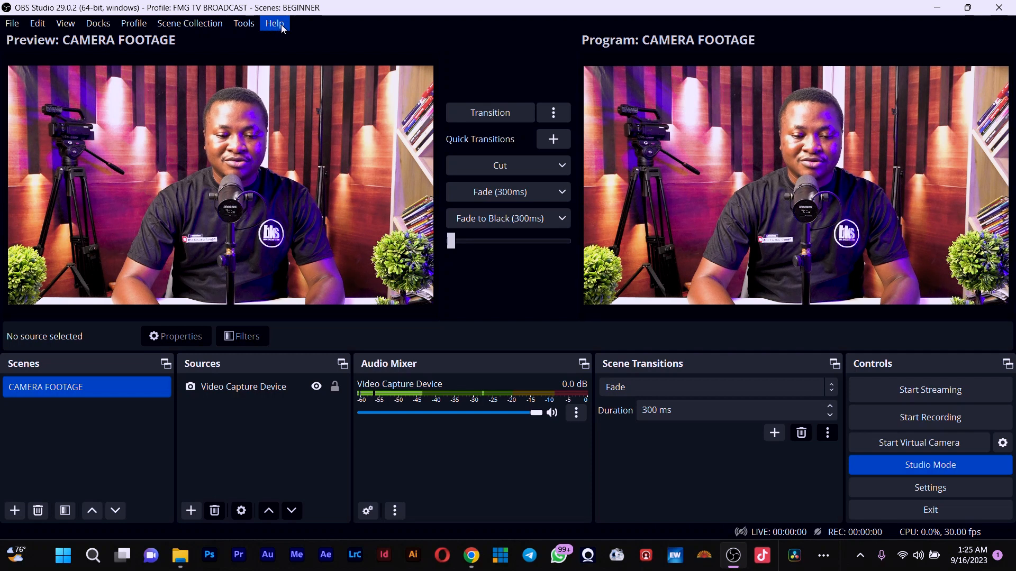
Show the Multiple output dock and start the main stream
click(100, 24)
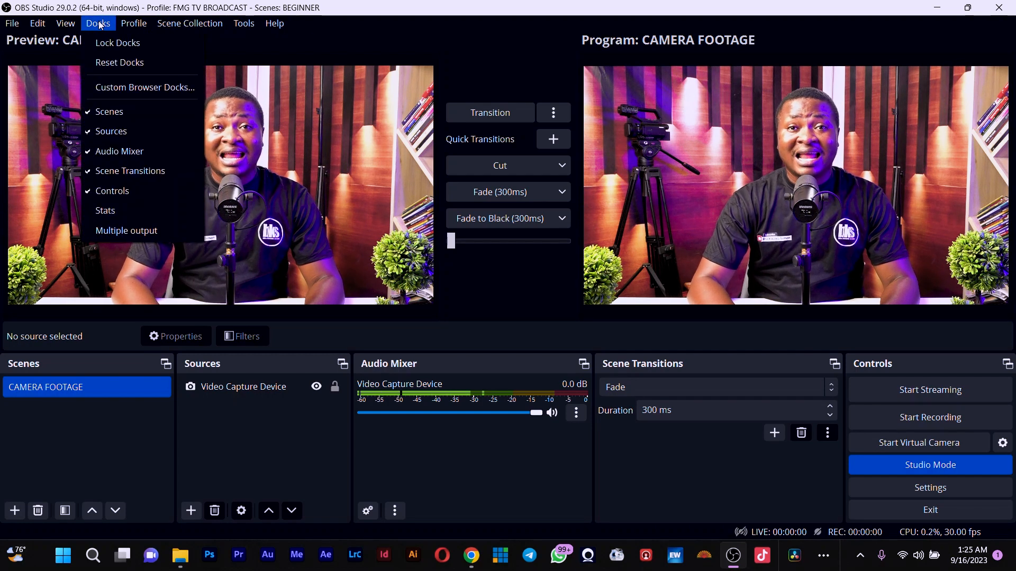
click(112, 236)
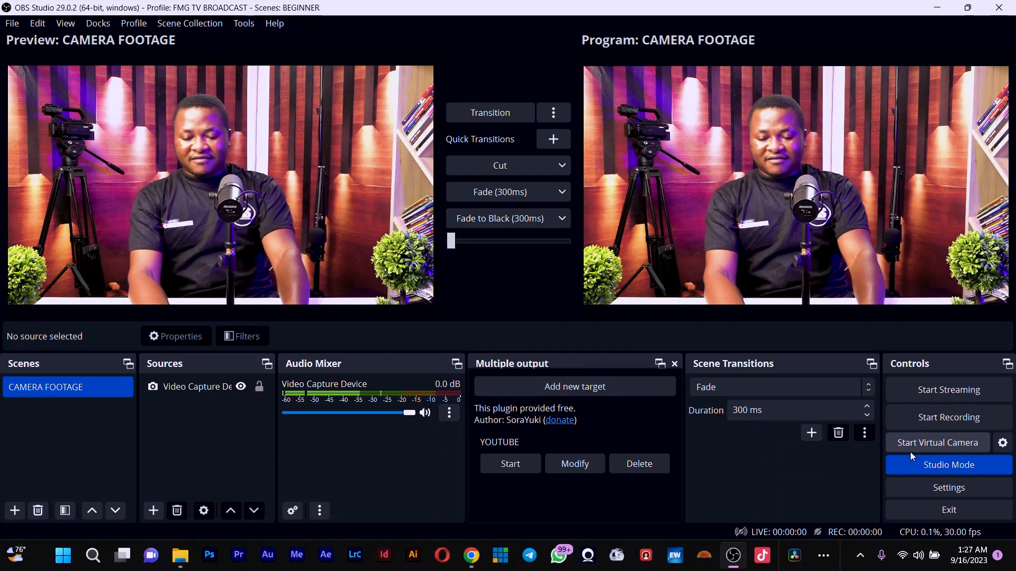
click(957, 391)
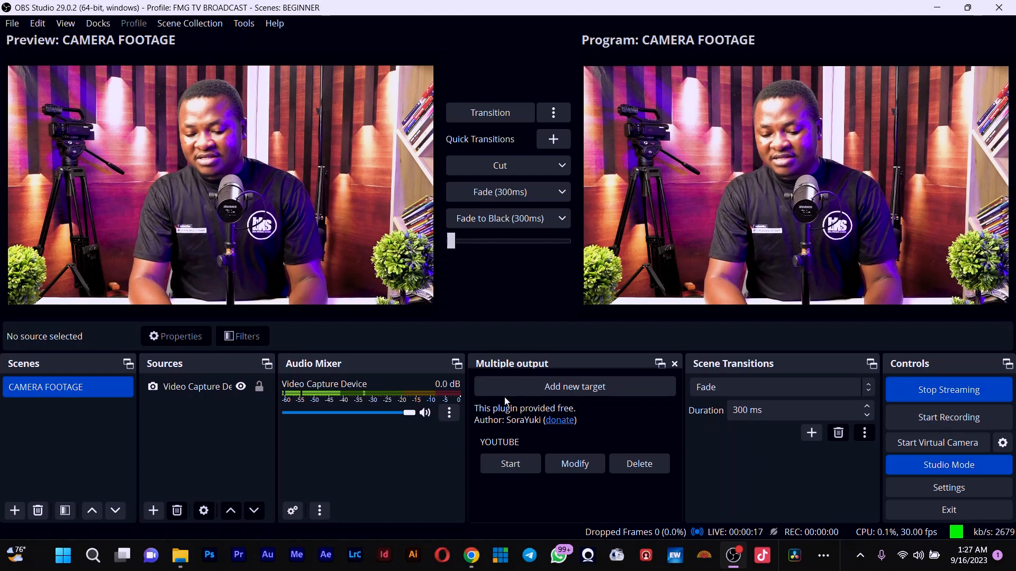
View the streaming settings for a new multiple-output target and close them without adding one
click(561, 390)
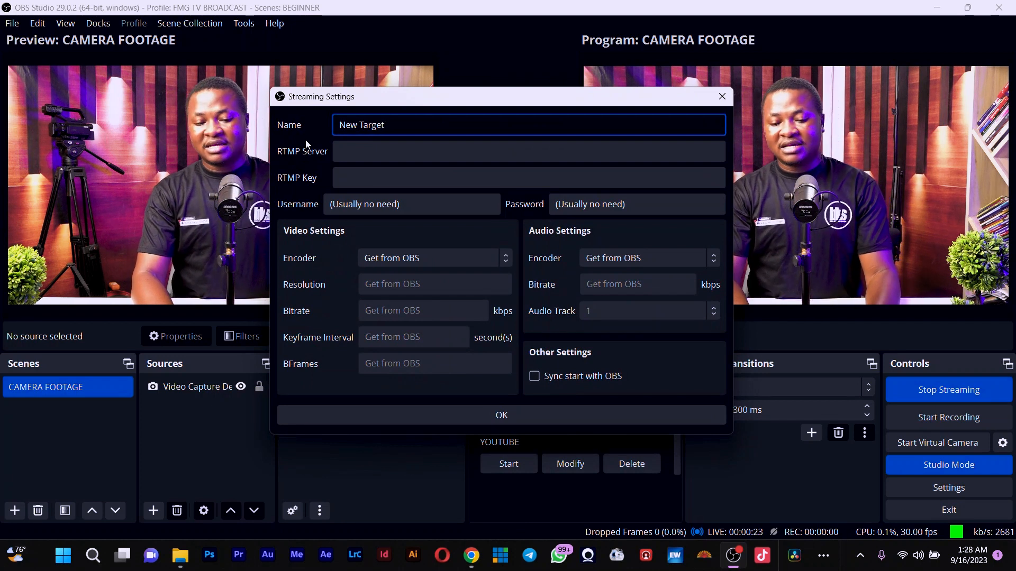
click(721, 101)
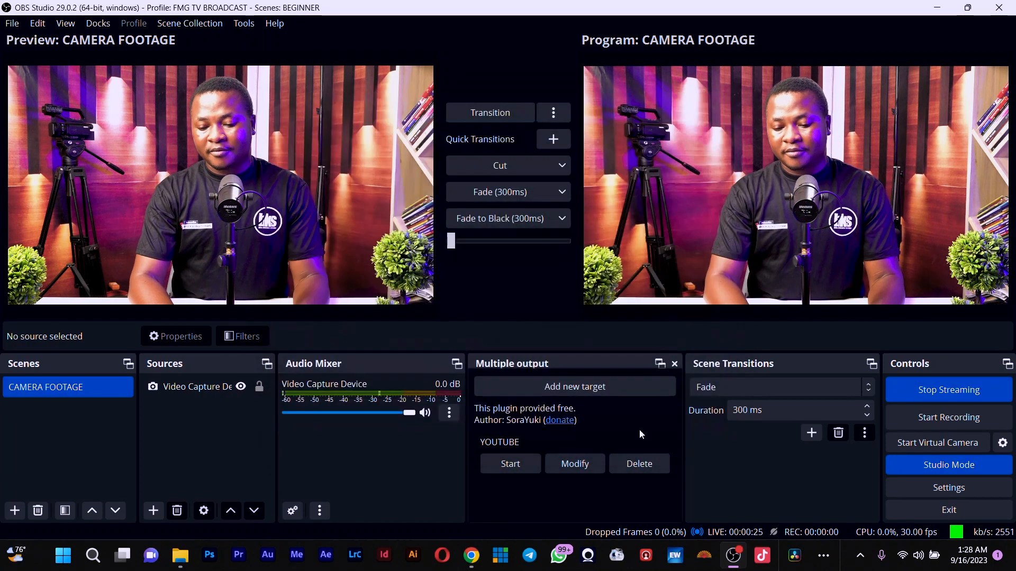
Delete the existing YOUTUBE target from the multiple outputs and begin a new target named YOUTUBE
click(637, 465)
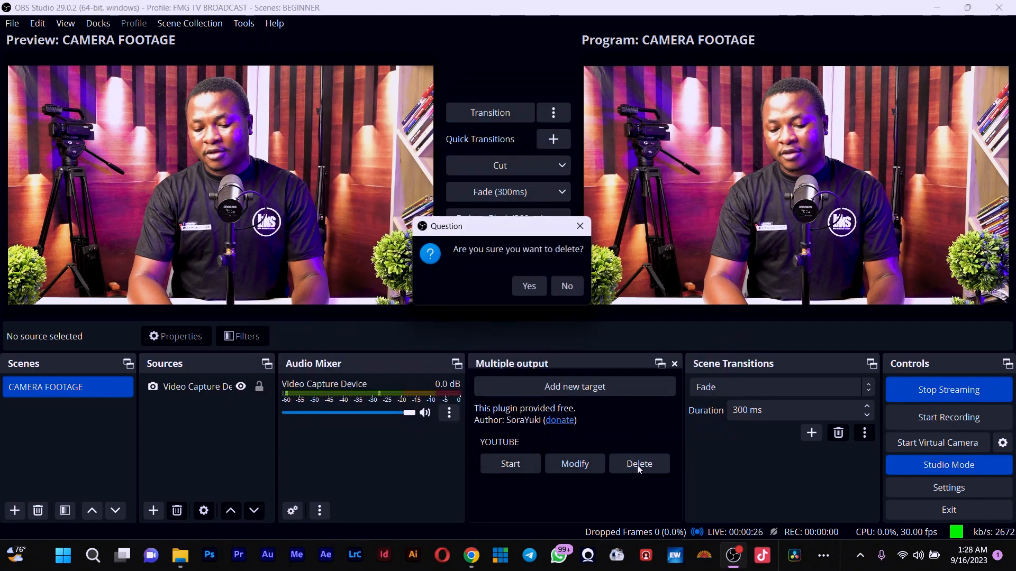
click(530, 287)
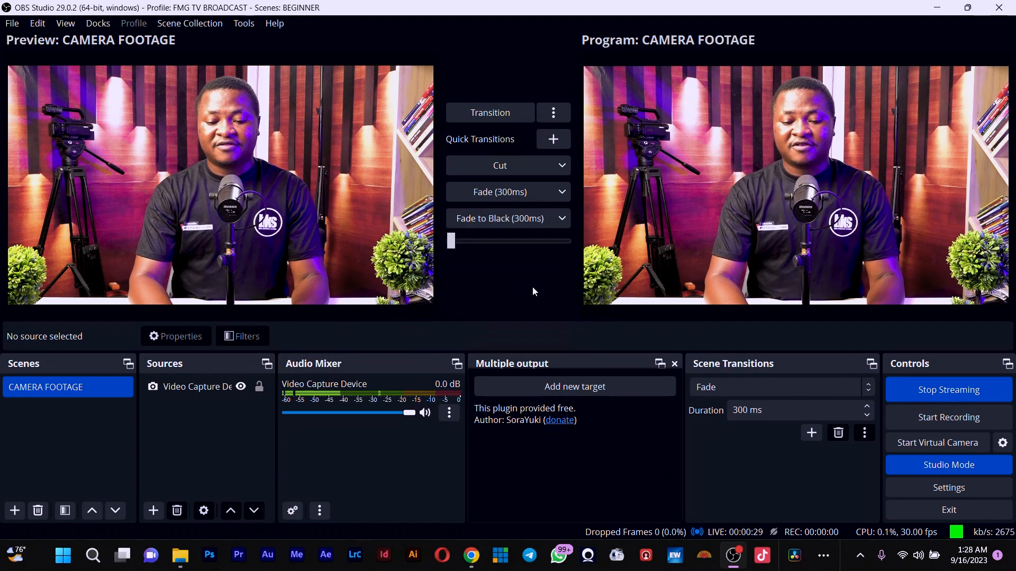
click(601, 392)
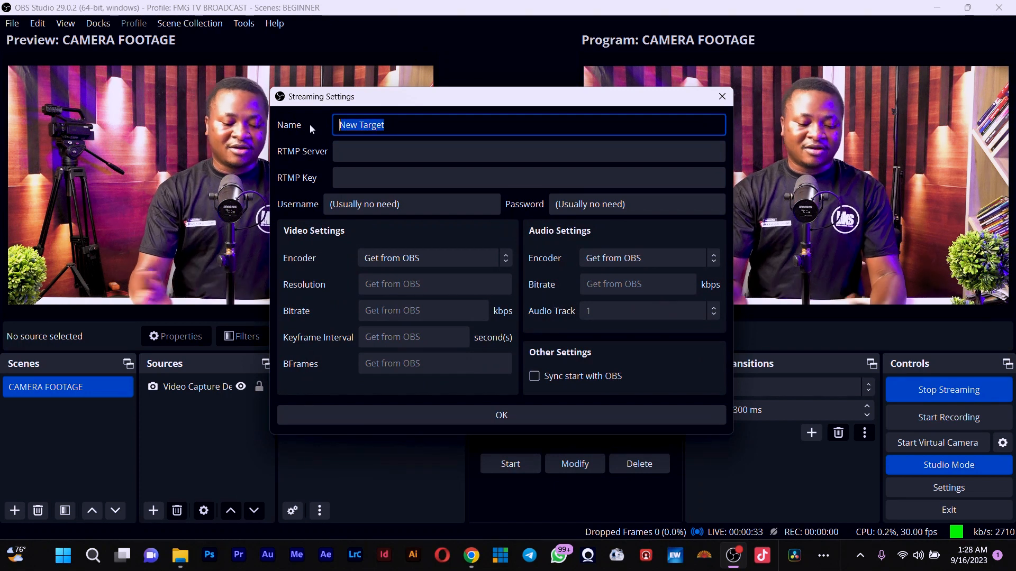
text(YOUTUBE)
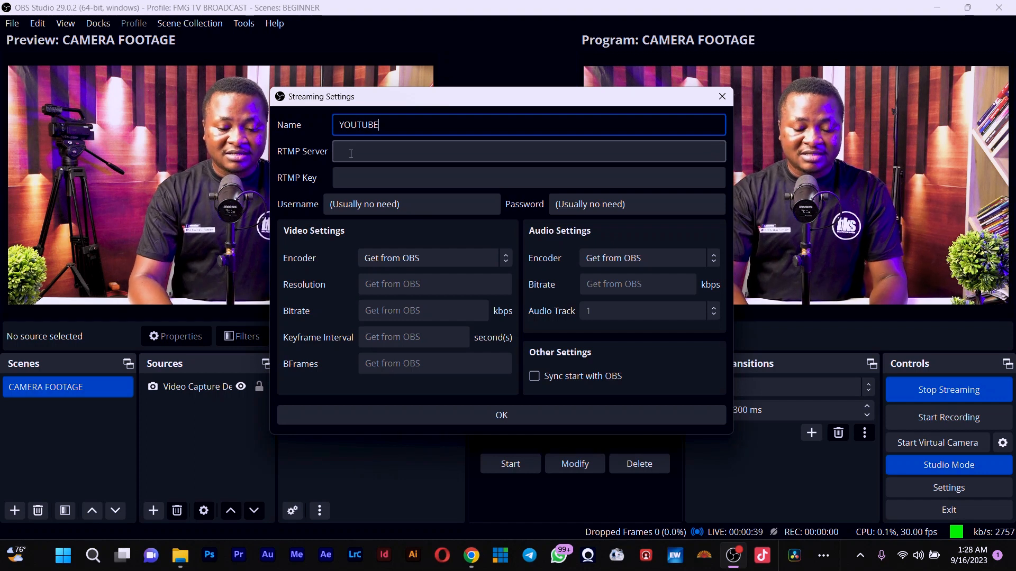
click(351, 153)
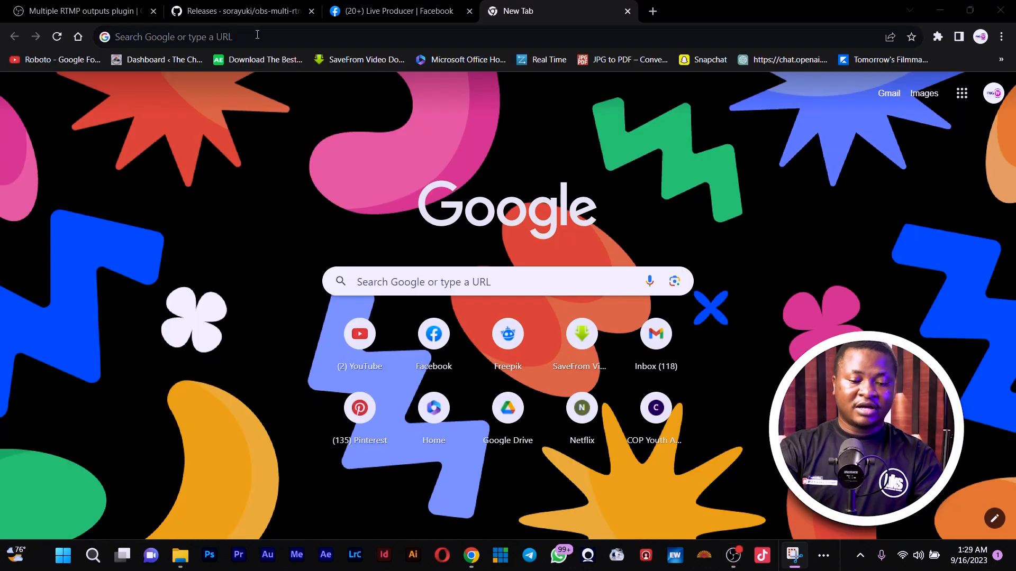
In Chrome, go to youtube.com, open the Go live control room and dismiss its introductory tips
click(257, 35)
text(youtube.com)
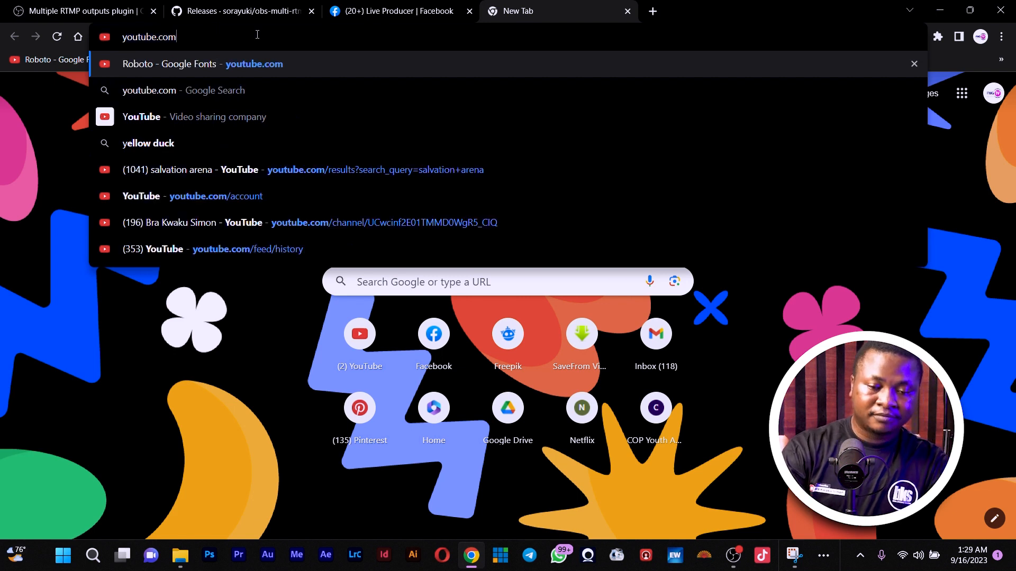
key(Return)
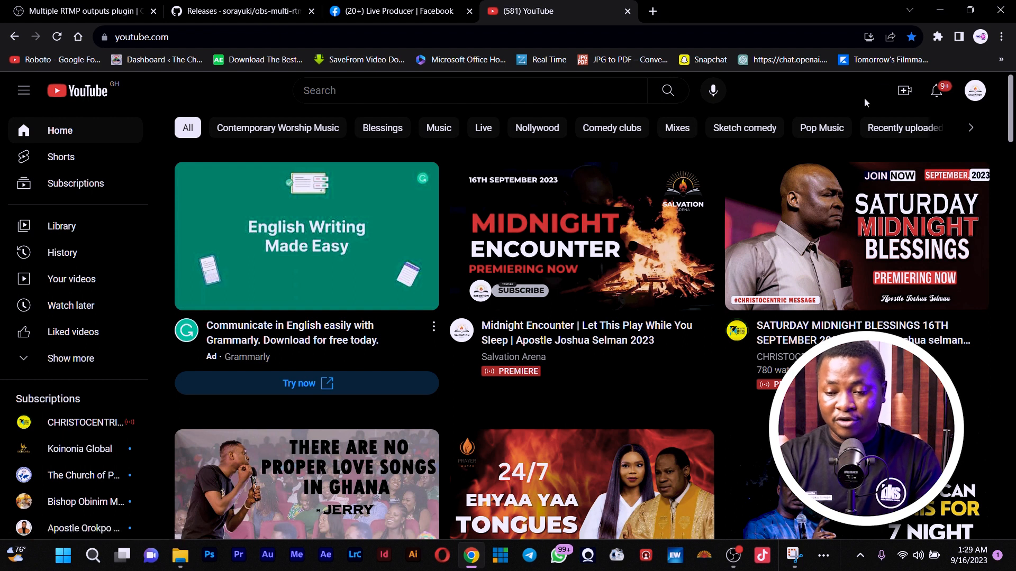
click(905, 91)
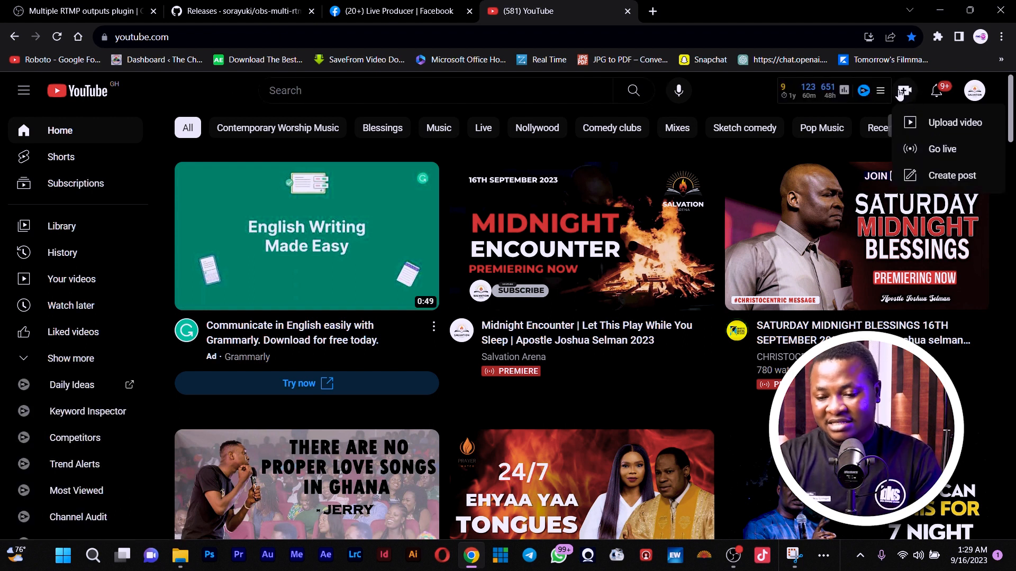
click(917, 151)
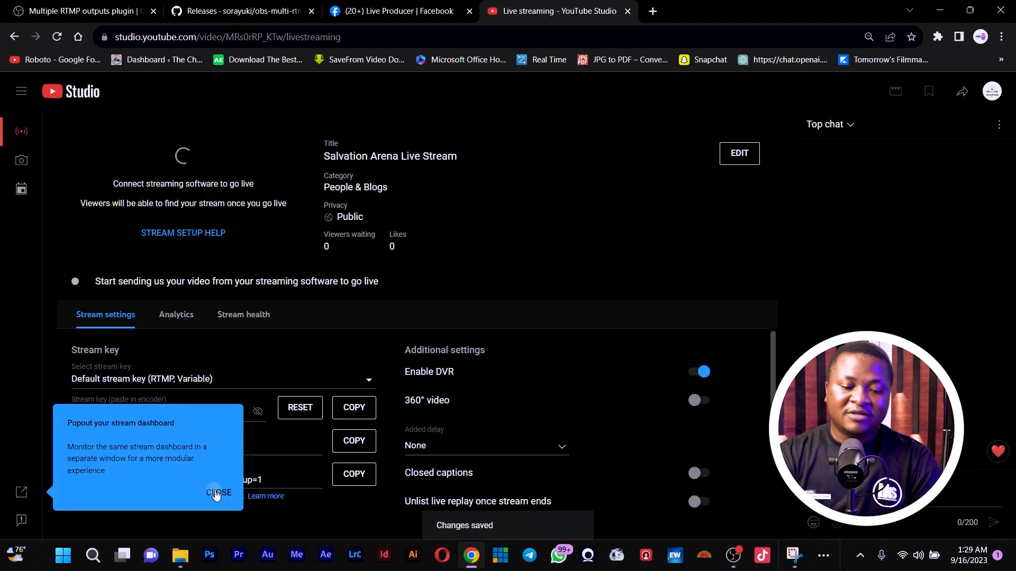
click(216, 492)
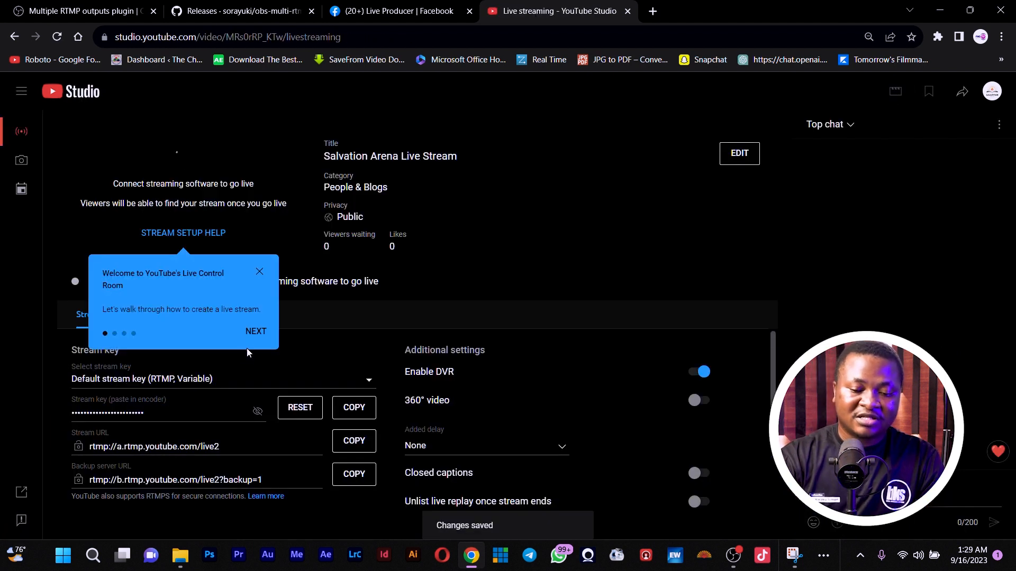
click(260, 272)
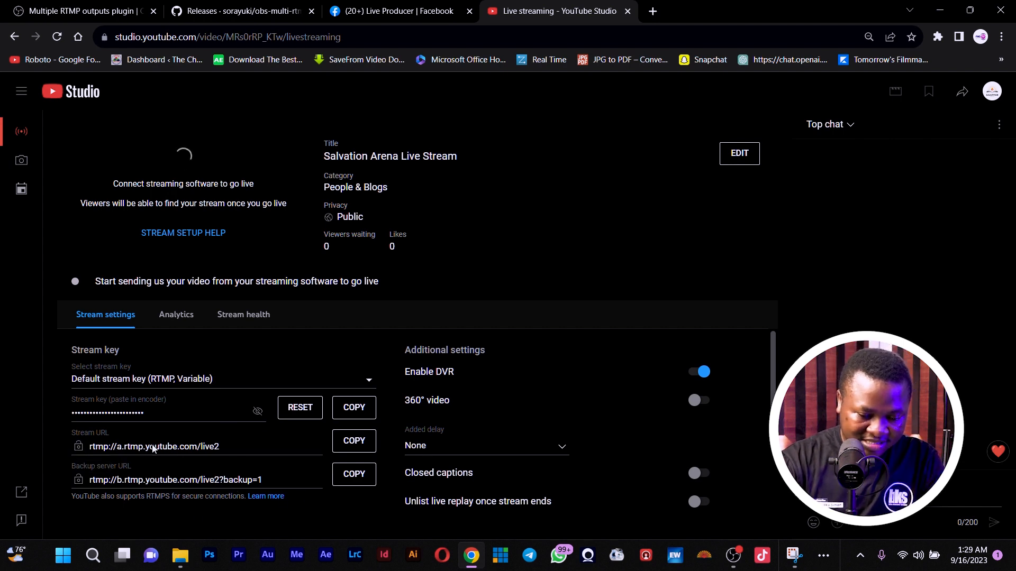
Copy YouTube's primary stream URL, rtmp://a.rtmp.youtube.com/live2, into the RTMP Server field of the new target in OBS Studio
click(351, 448)
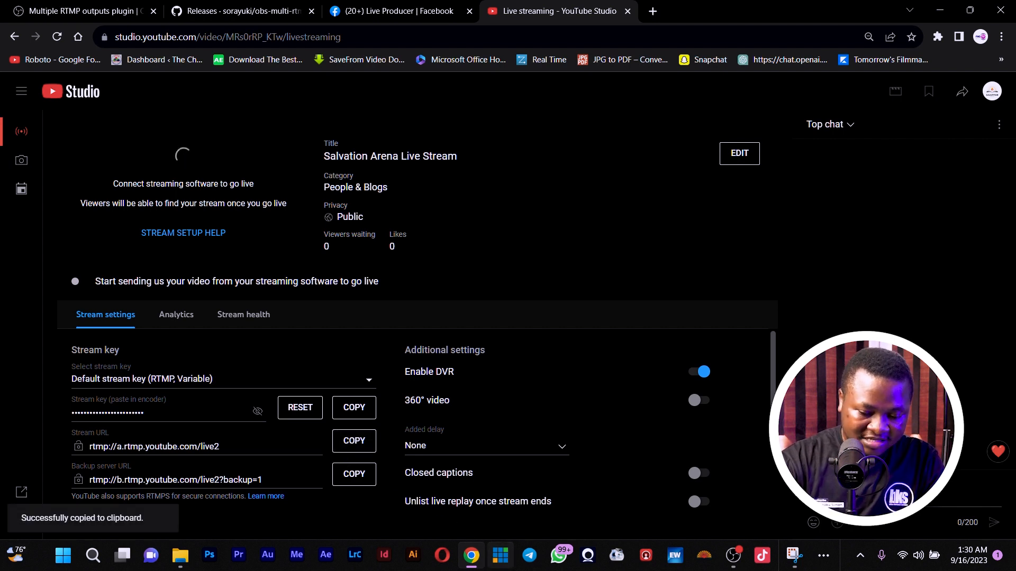
click(733, 555)
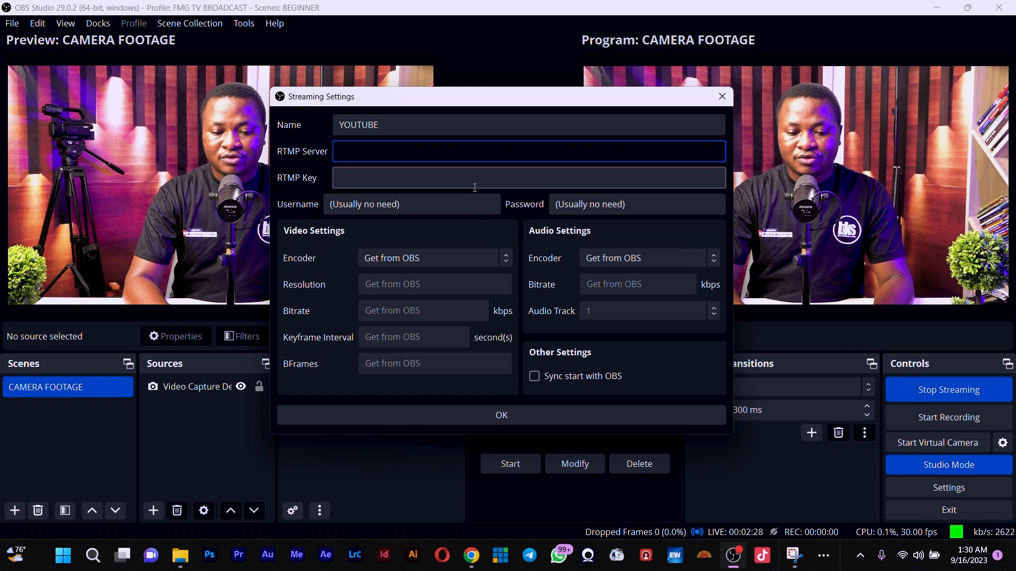
key(ctrl+v)
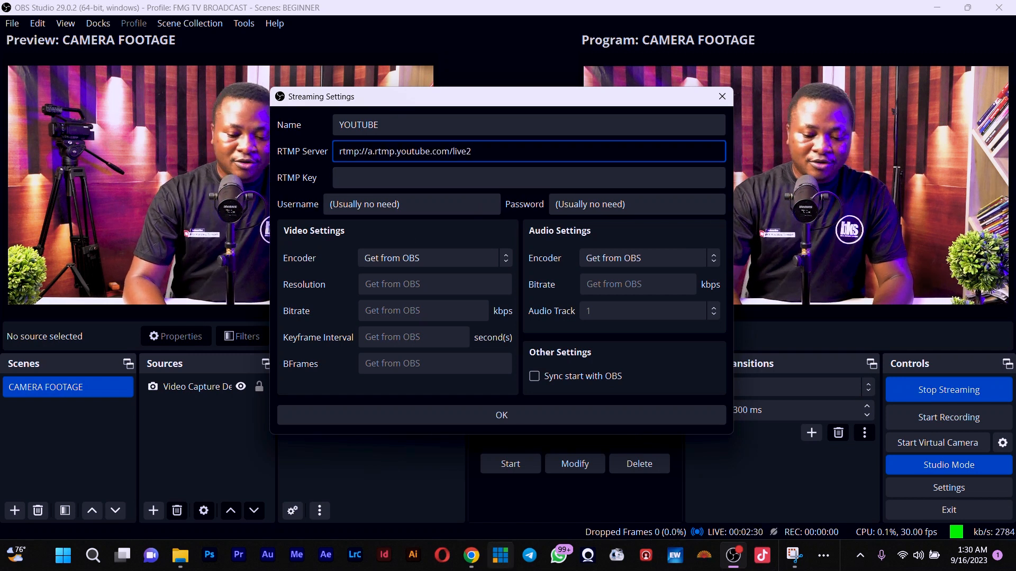
Copy the default stream key from YouTube Studio into the target's RTMP Key field in OBS Studio and save the target
click(471, 556)
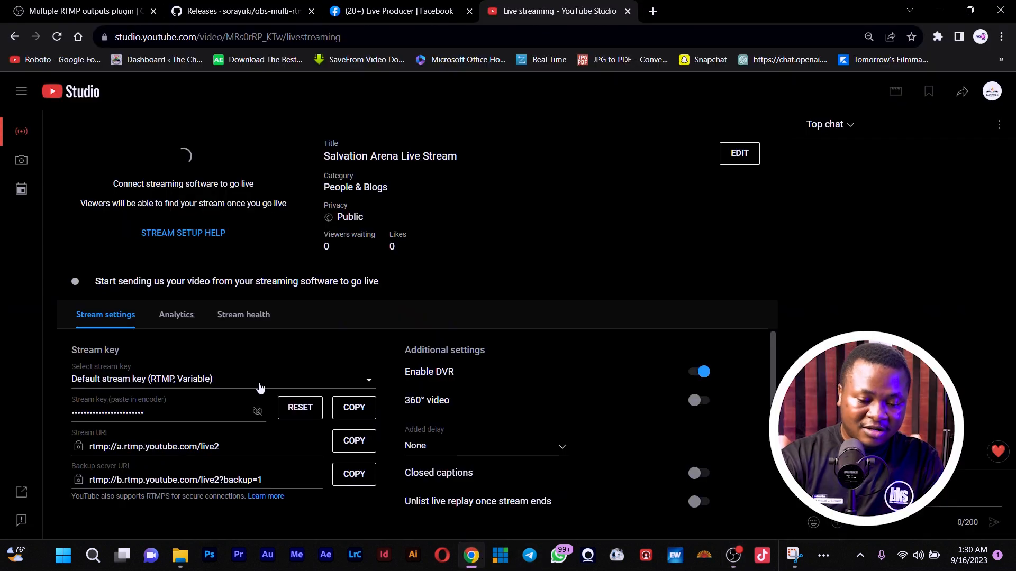
click(353, 406)
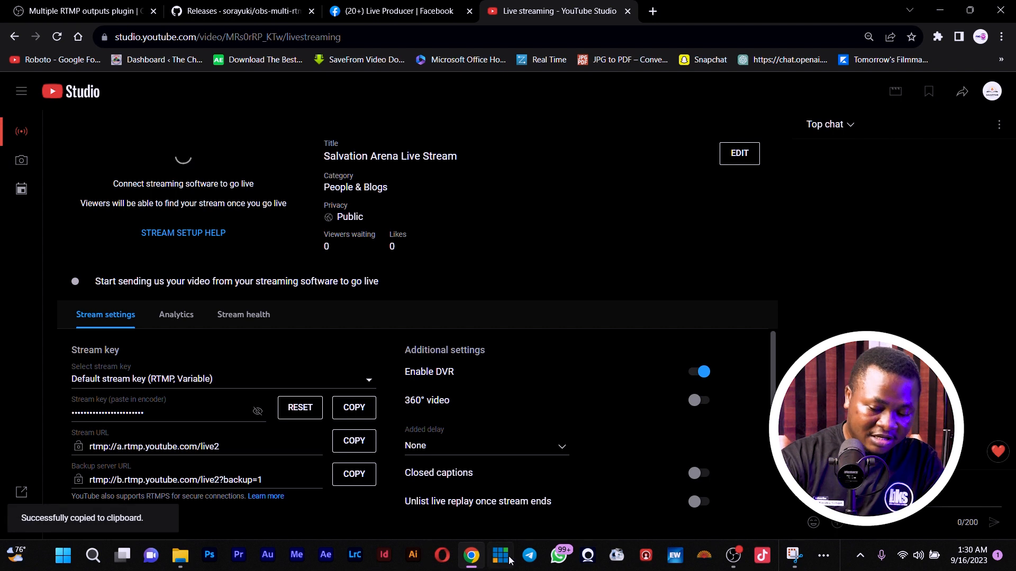
click(733, 555)
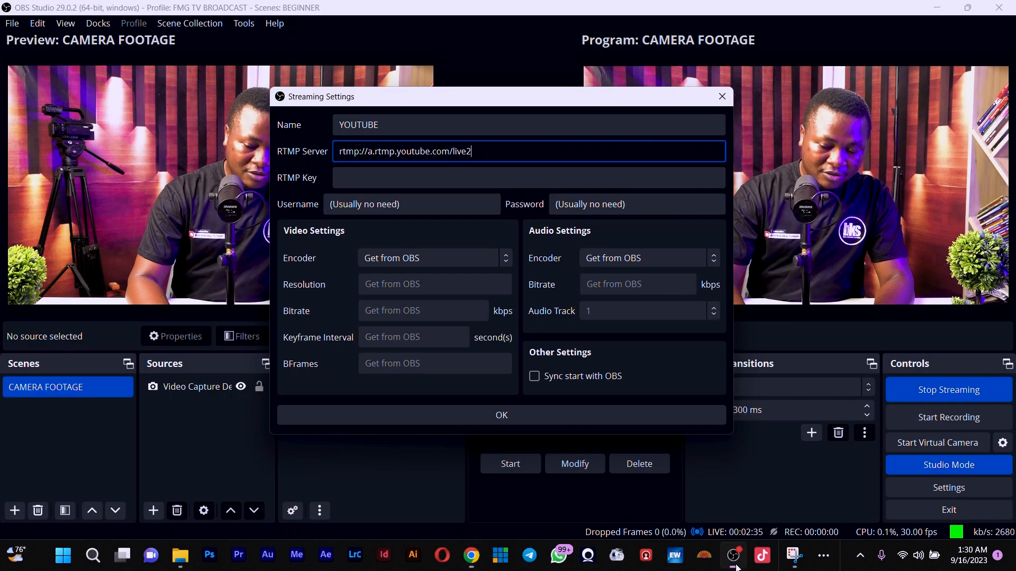
click(524, 178)
key(ctrl+v)
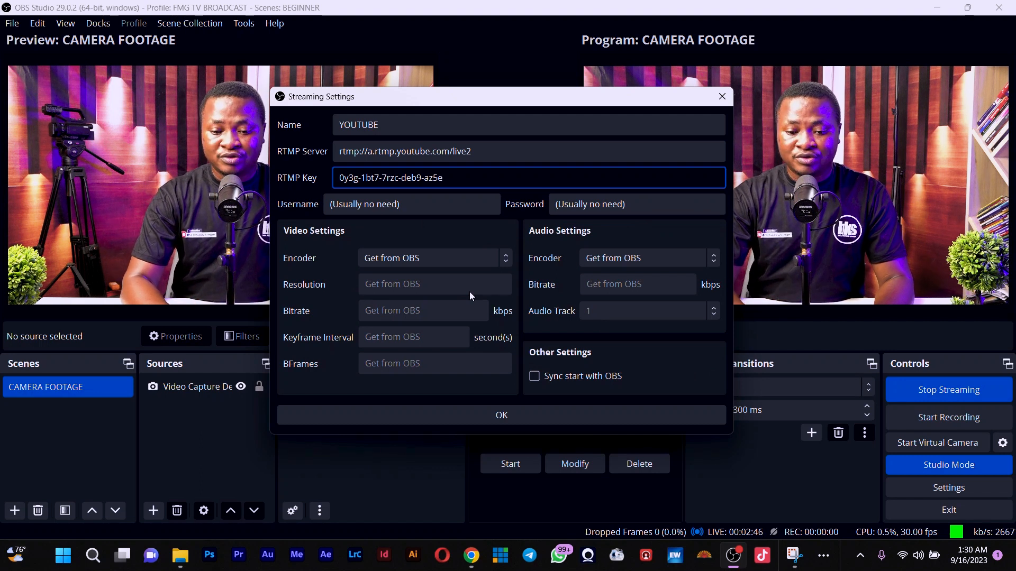
click(491, 420)
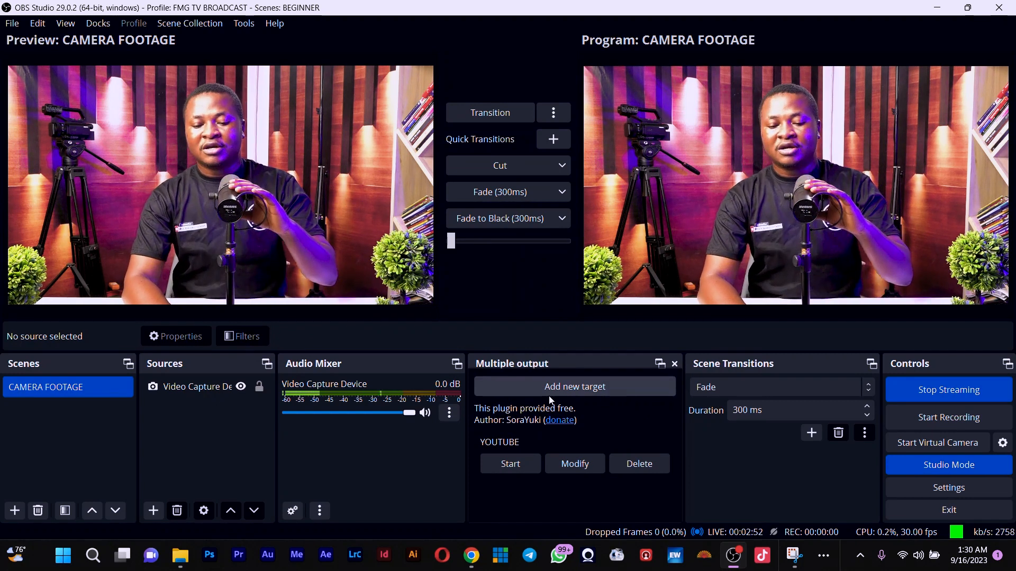
Start streaming to the YOUTUBE target and switch to YouTube Studio in Chrome to check the live stream
click(516, 466)
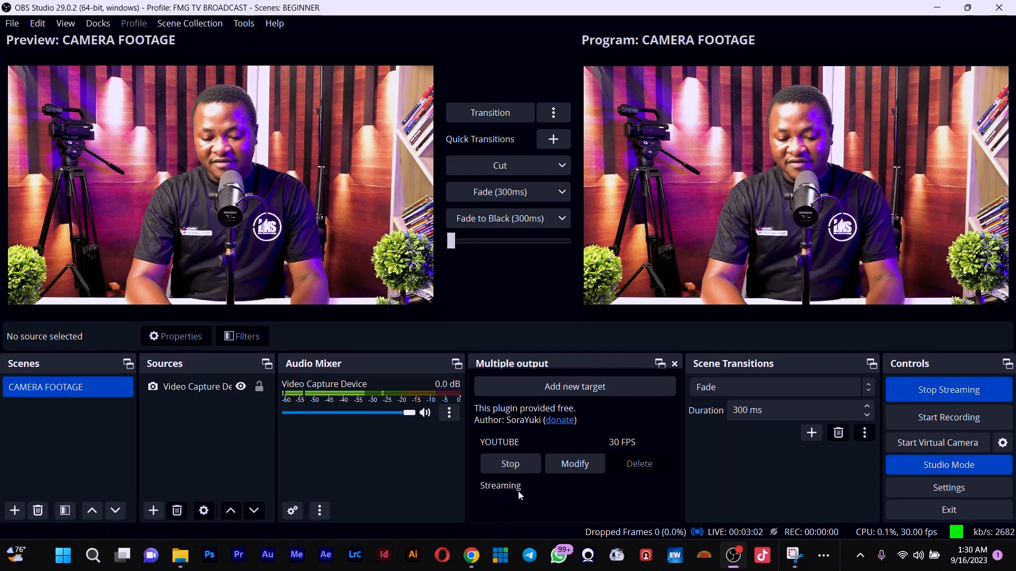
click(474, 563)
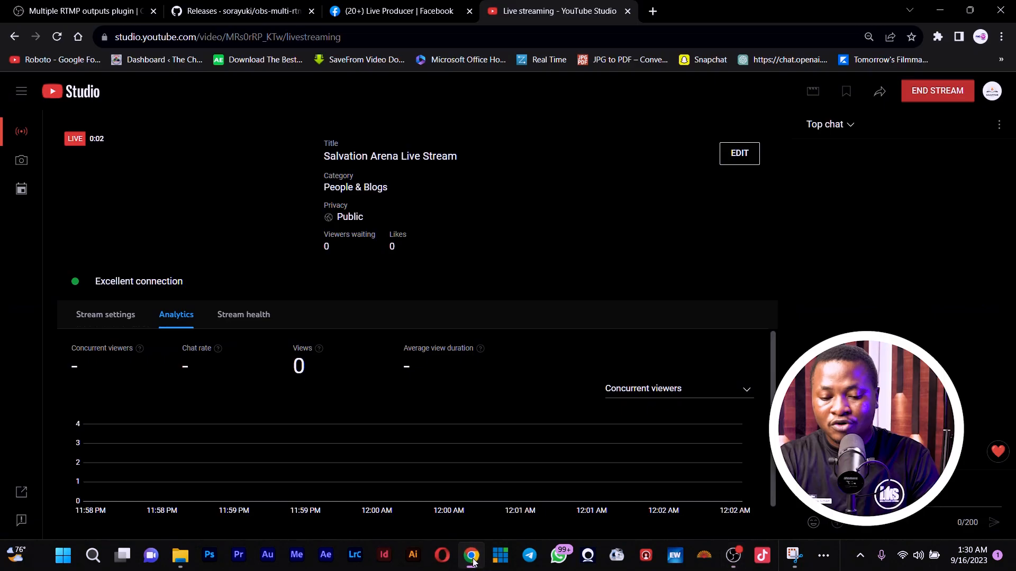